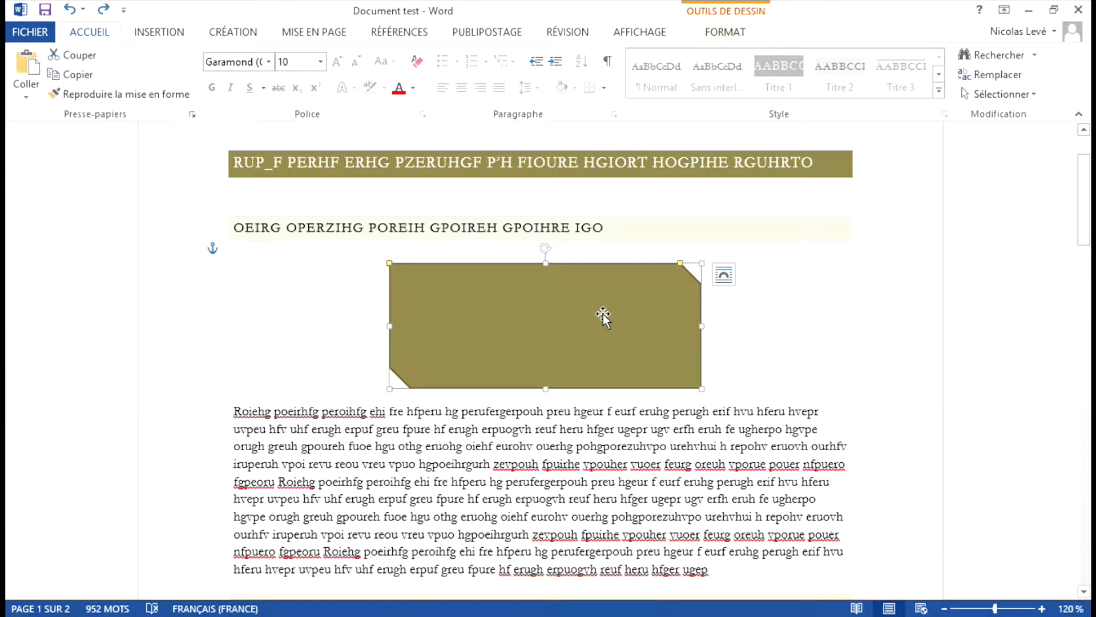
Fill the selected snipped-corner rectangle with the standard light green colour.
left_click(724, 29)
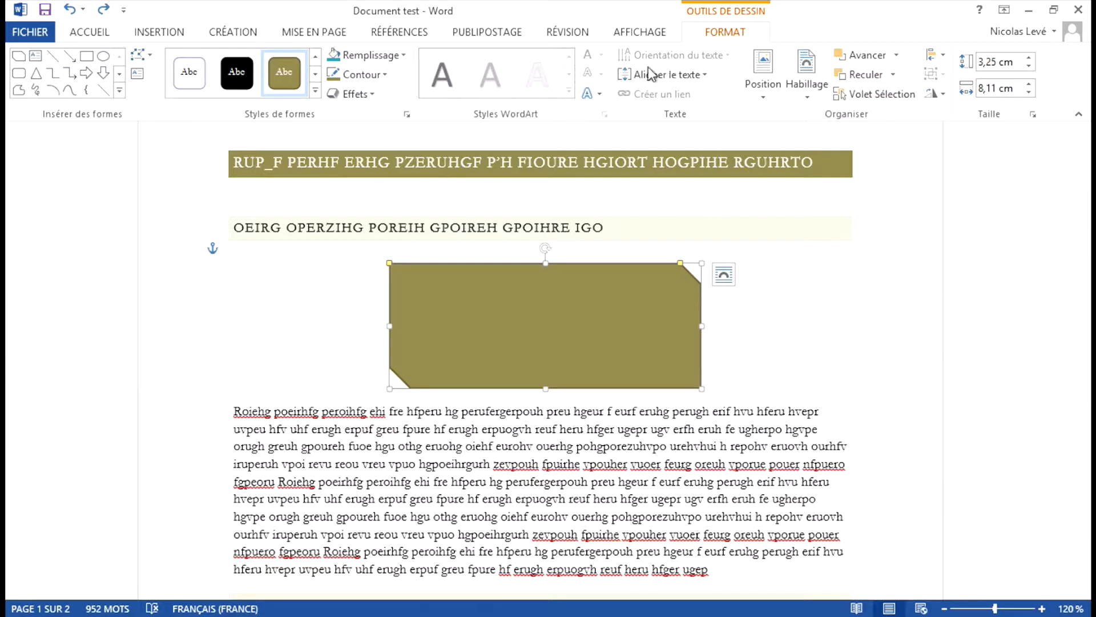
left_click(381, 58)
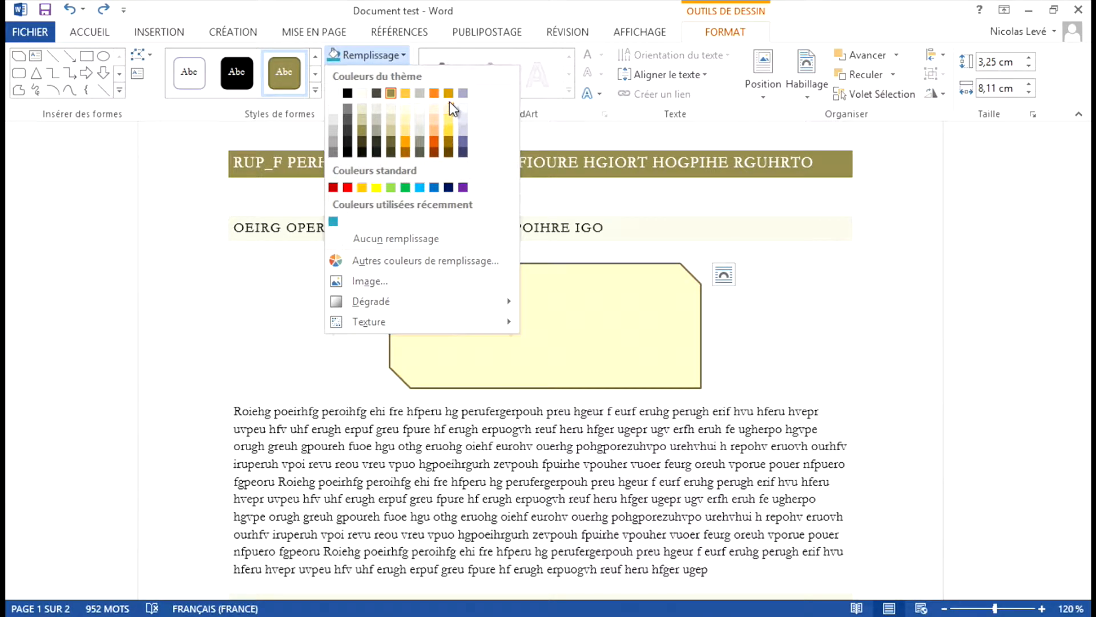
left_click(391, 187)
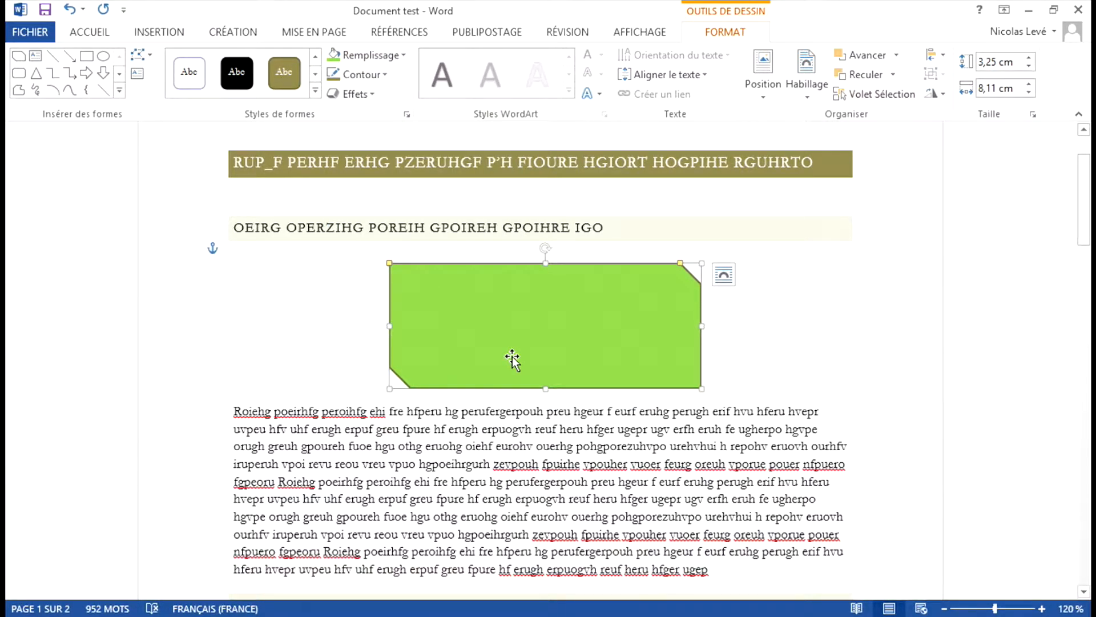
Fill the shape with a custom green of red 57, green 175 and blue 29.
left_click(393, 56)
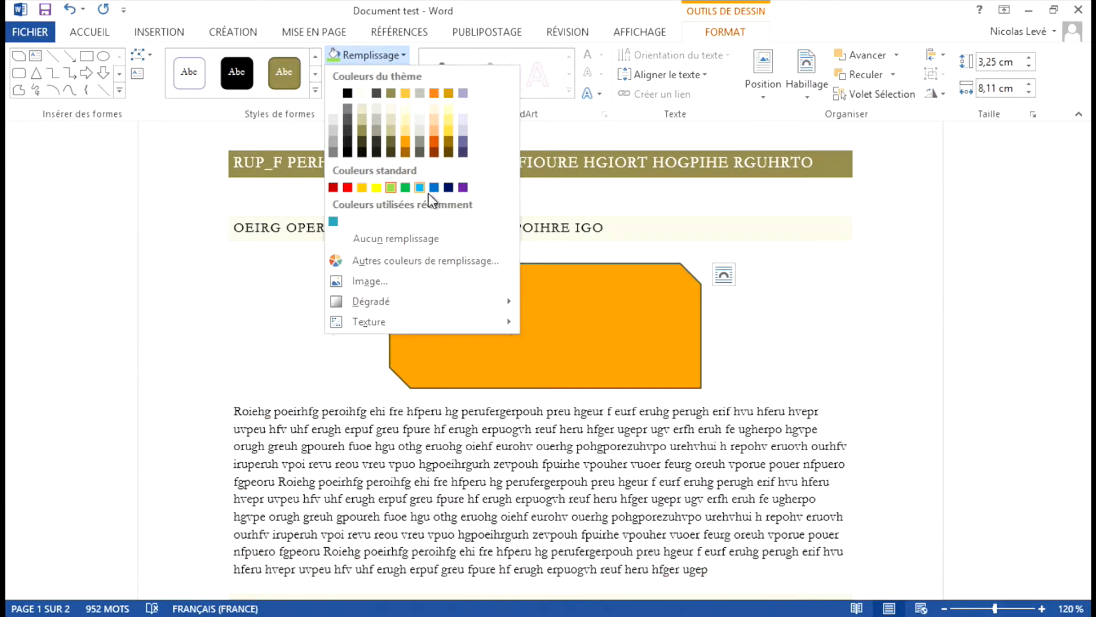
left_click(419, 261)
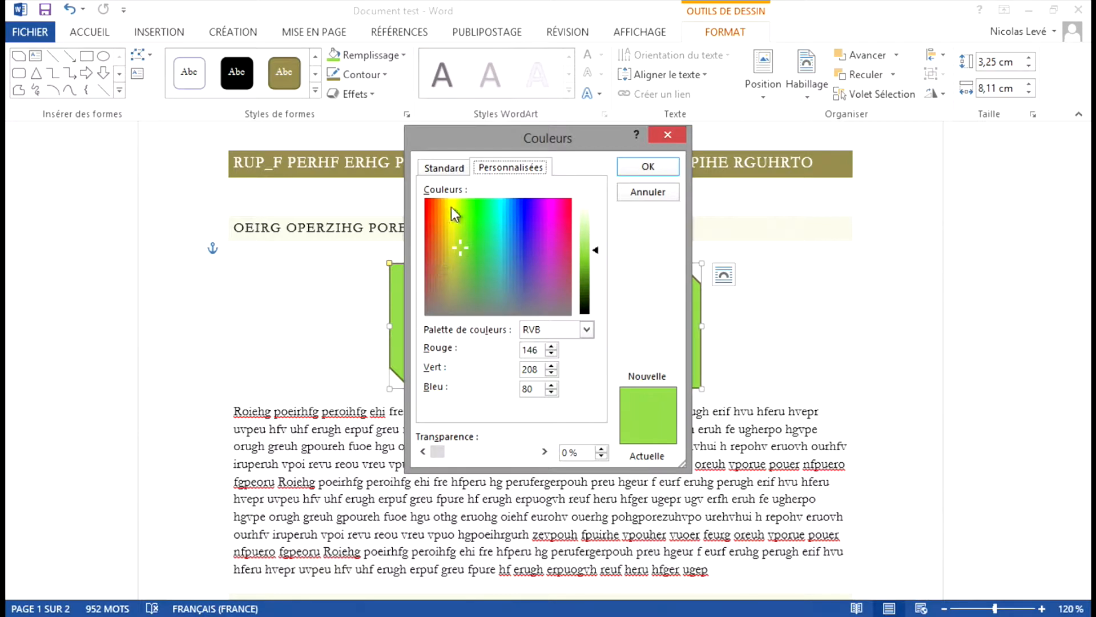
left_click(446, 168)
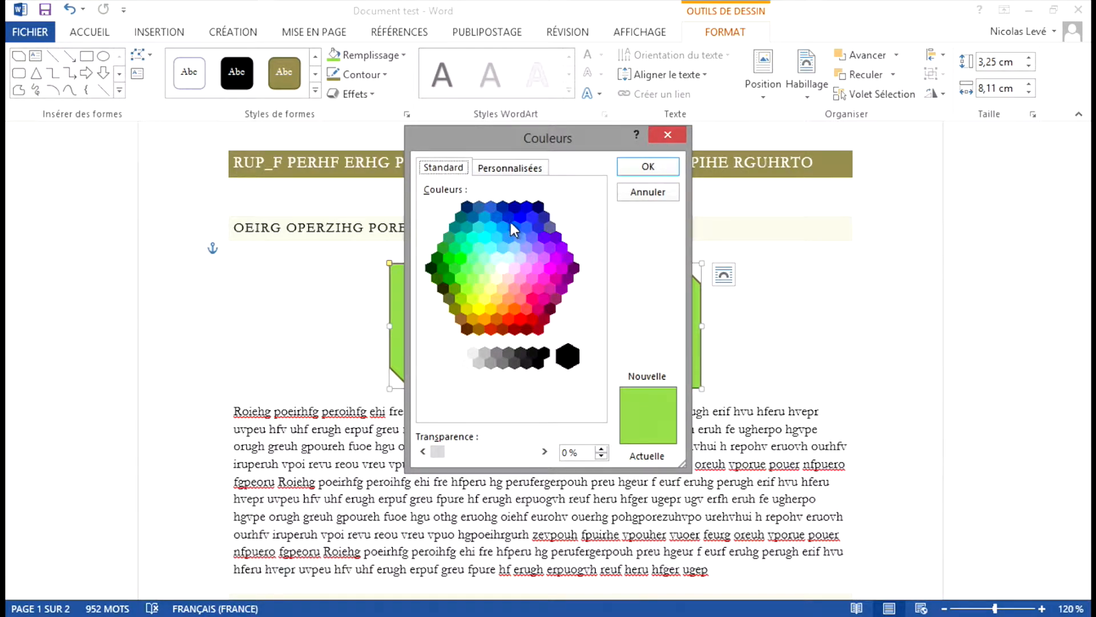
left_click(509, 299)
left_click(532, 319)
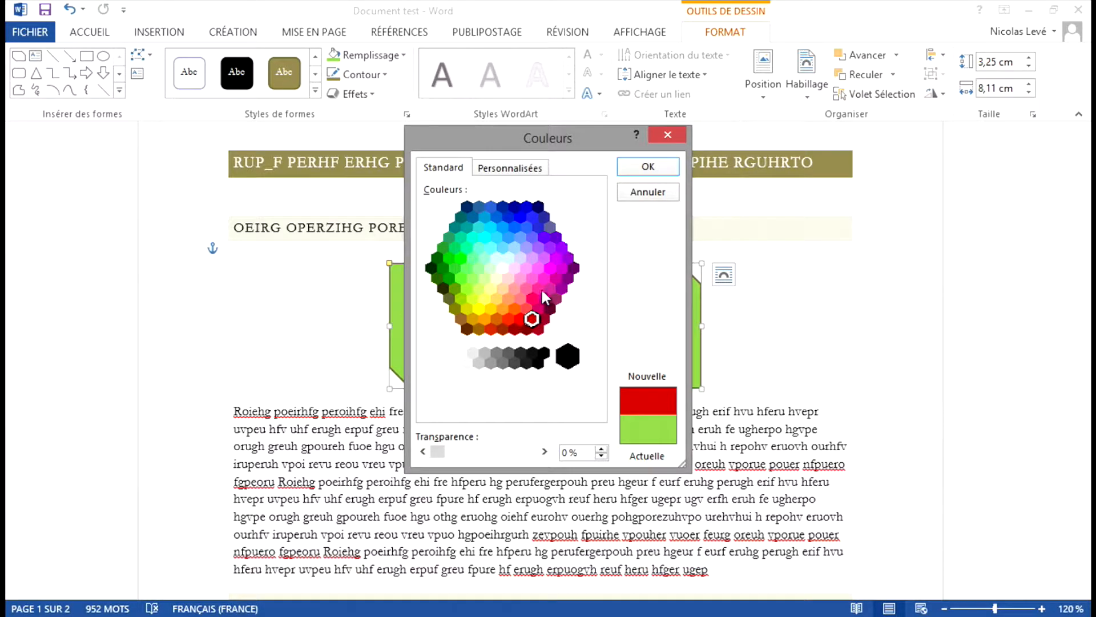
left_click(495, 166)
left_click(495, 215)
left_click_drag(494, 217, 468, 231)
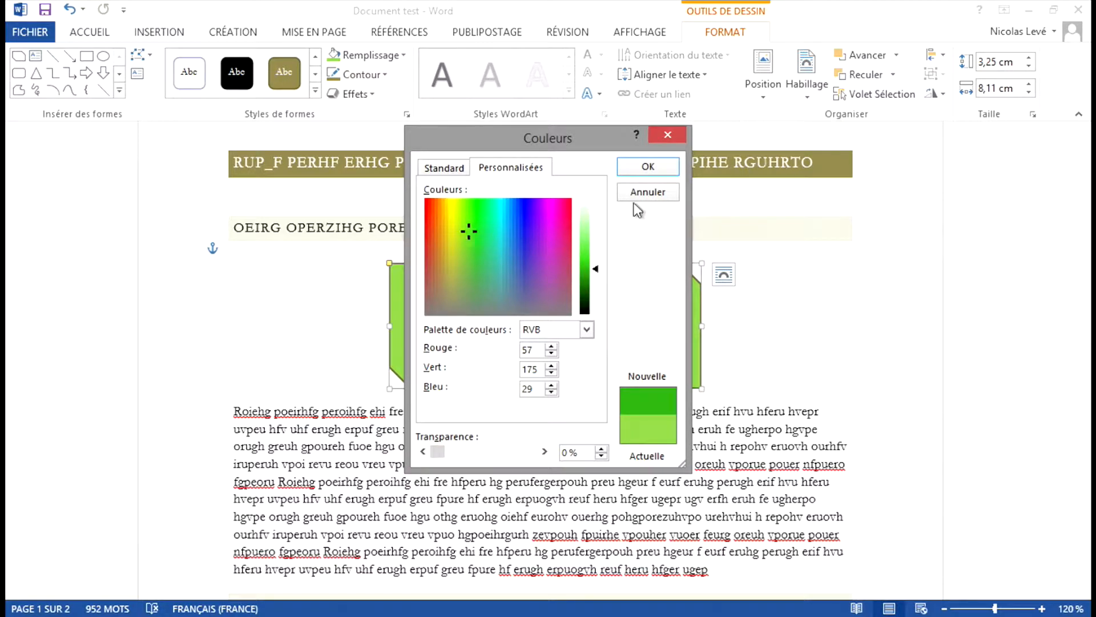
left_click(659, 165)
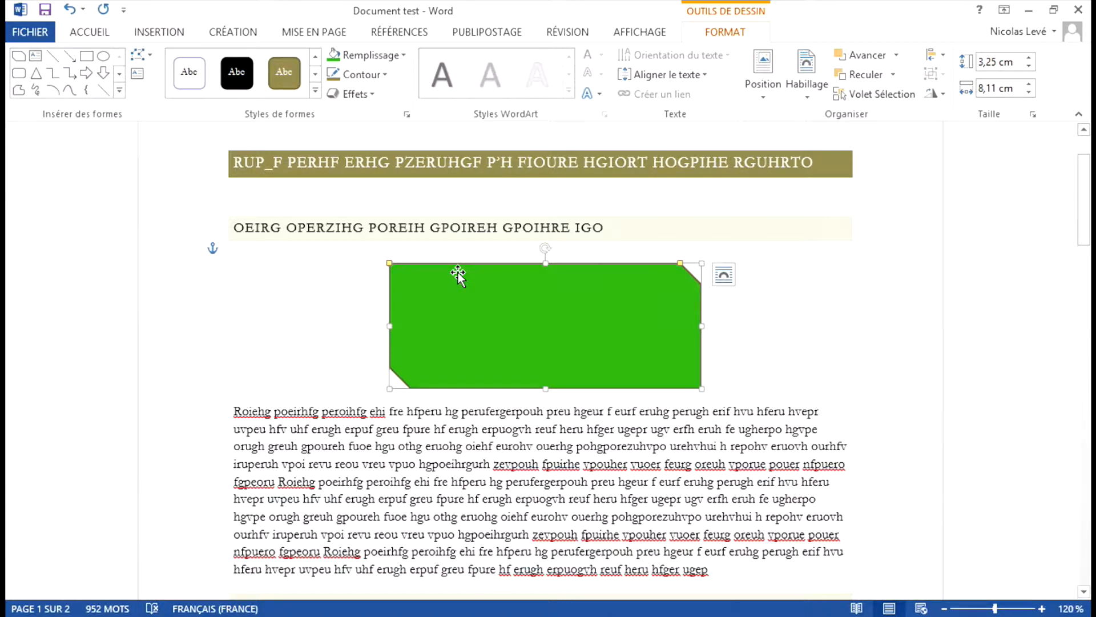
Give the shape a gradient fill using the golden-orange linear preset that darkens towards its lower edge.
left_click(397, 59)
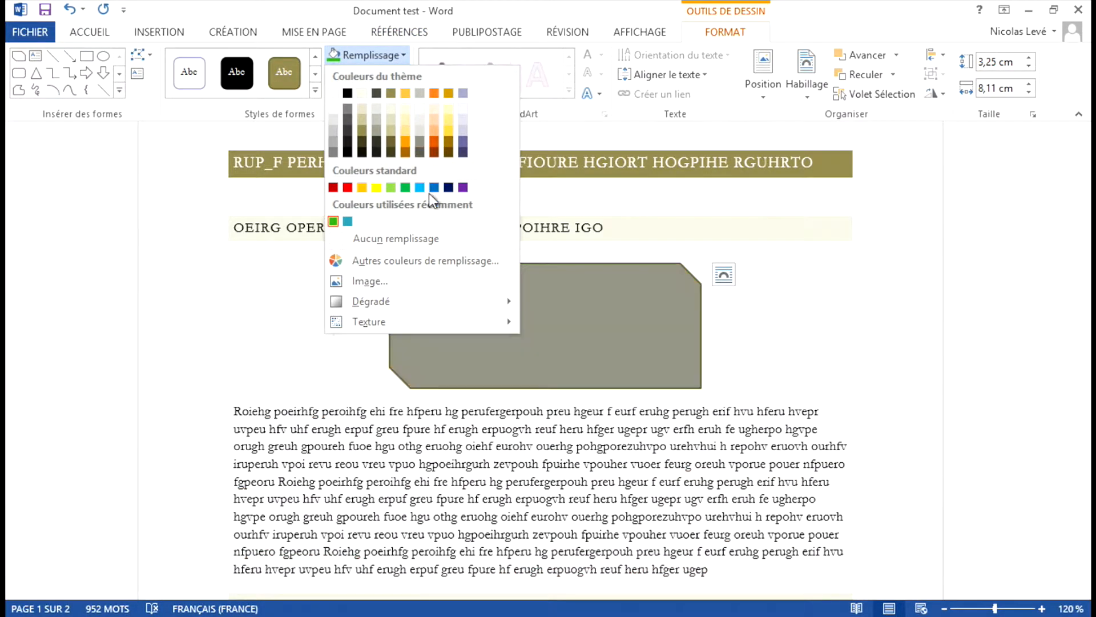
mouse_move(486, 296)
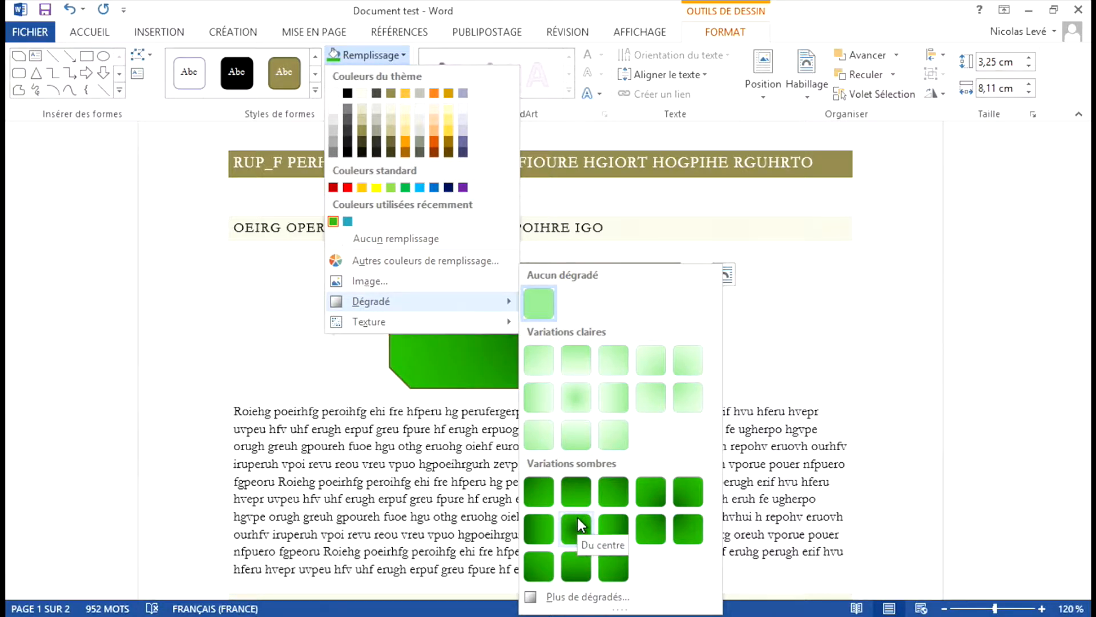
left_click(588, 596)
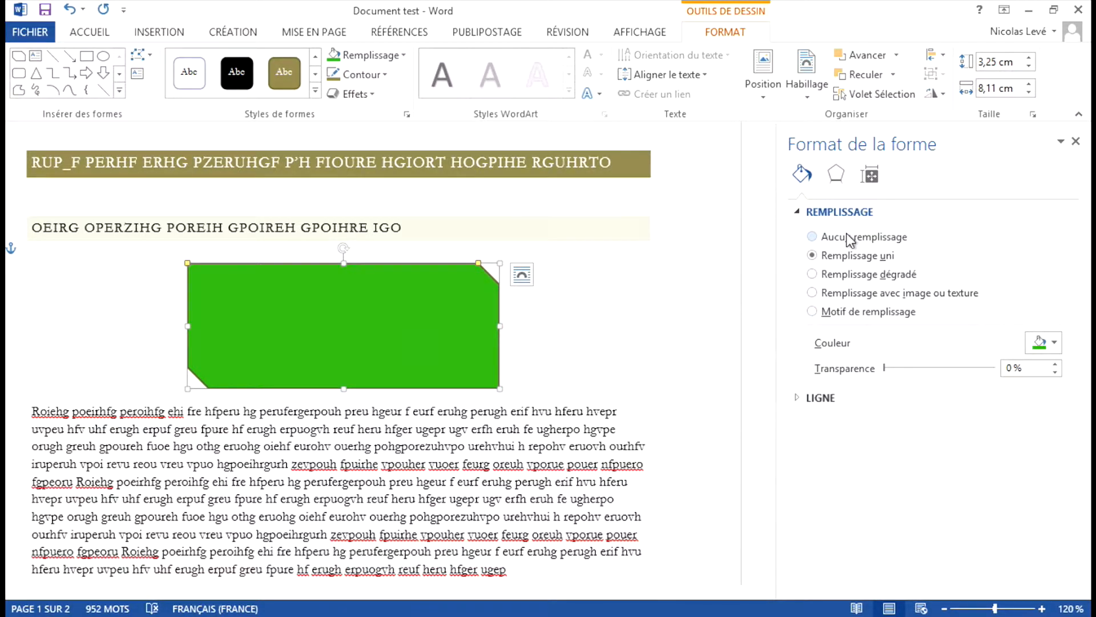
left_click(815, 276)
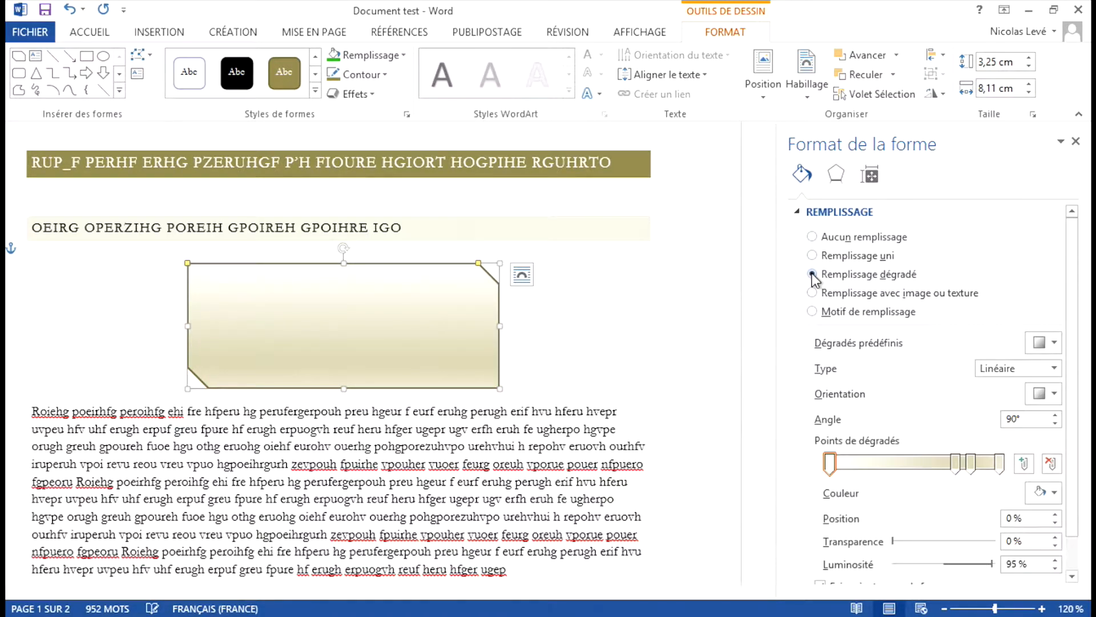
scroll(1032, 237, "down", 1)
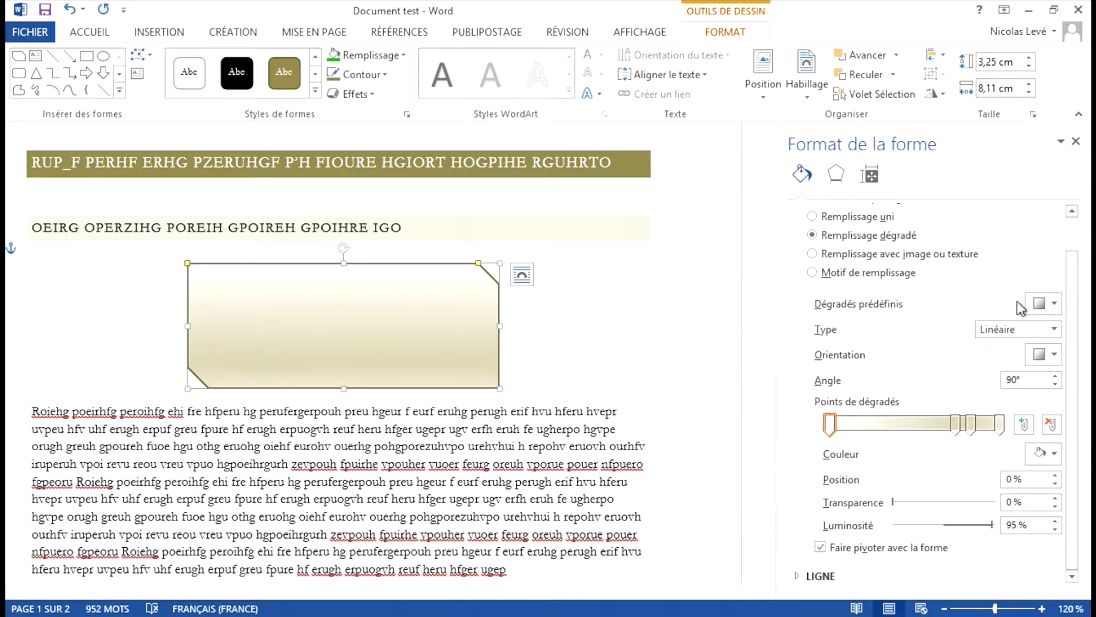
left_click(1039, 305)
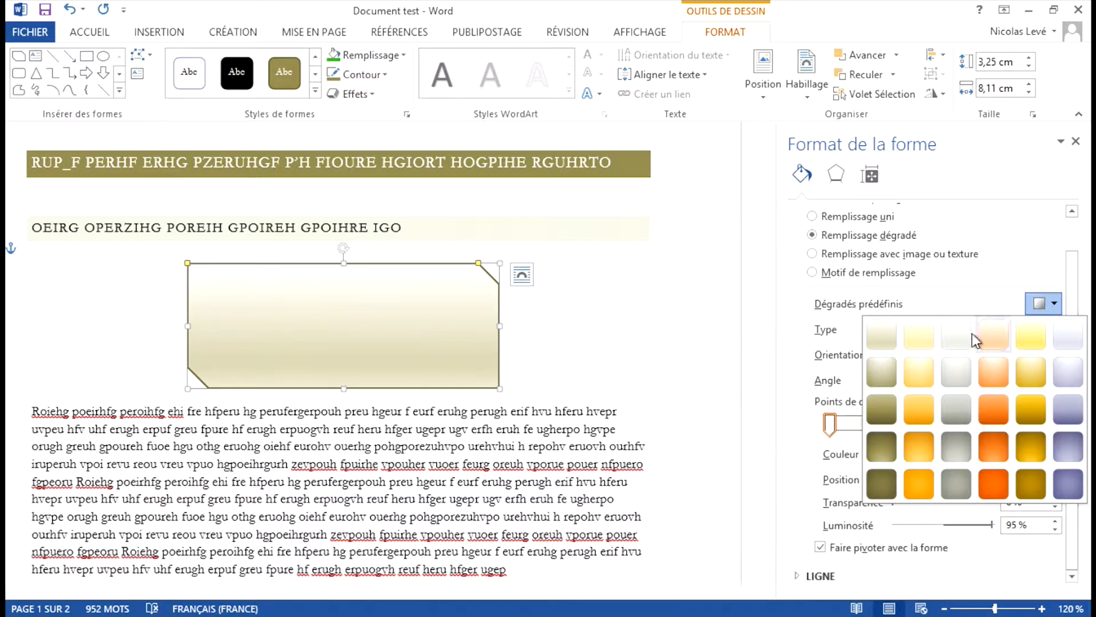
left_click(919, 409)
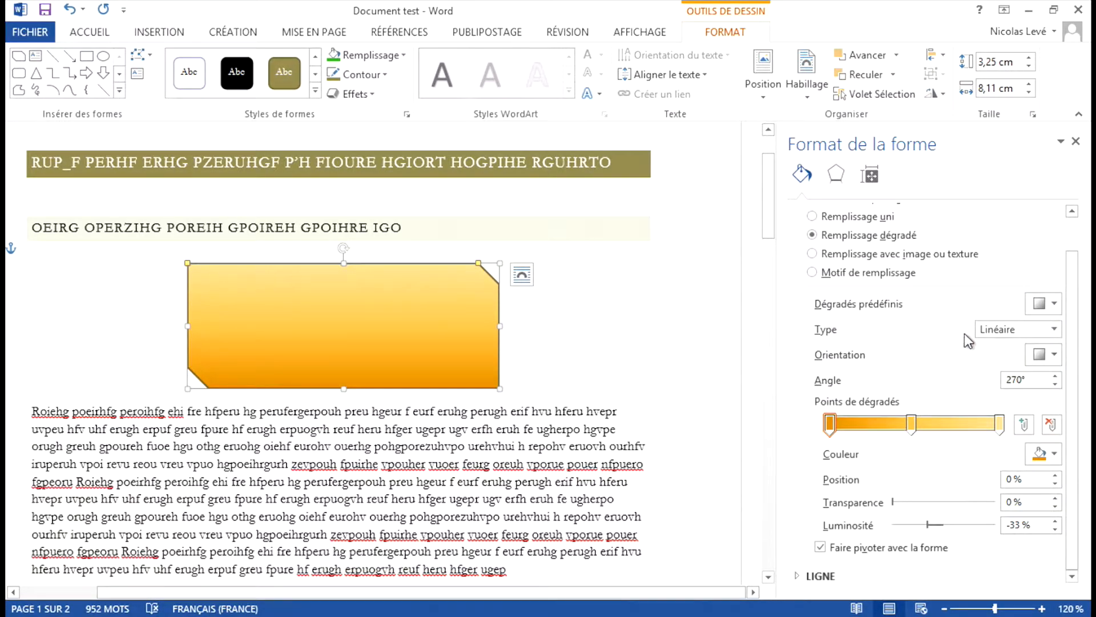
Try the Tracé type on the shape's gradient and settle on the Radial type.
left_click(1055, 329)
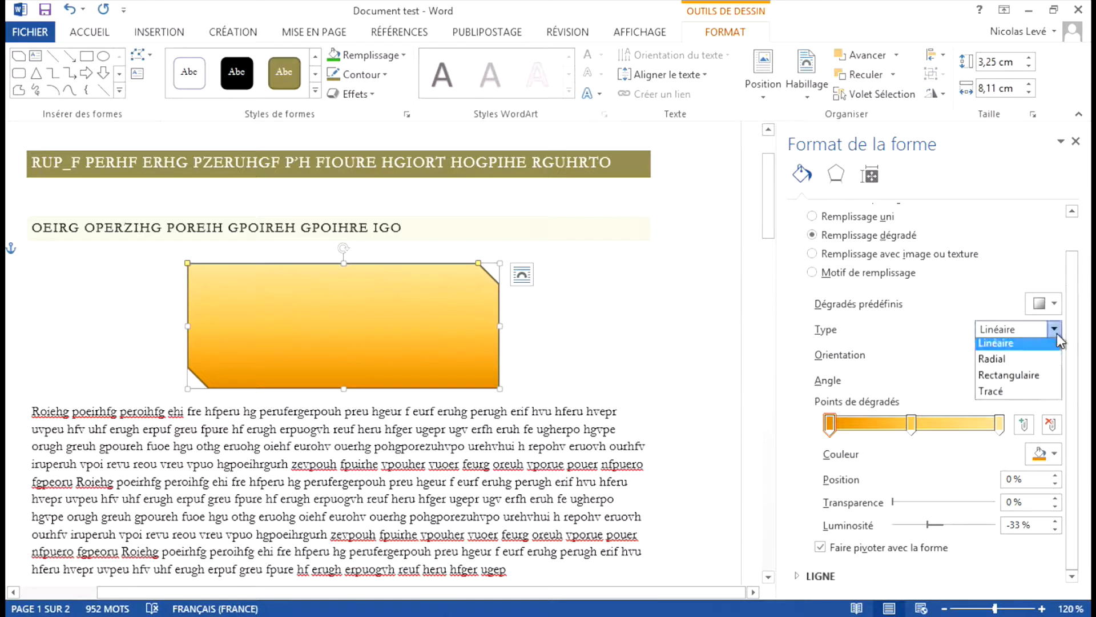
left_click(1016, 365)
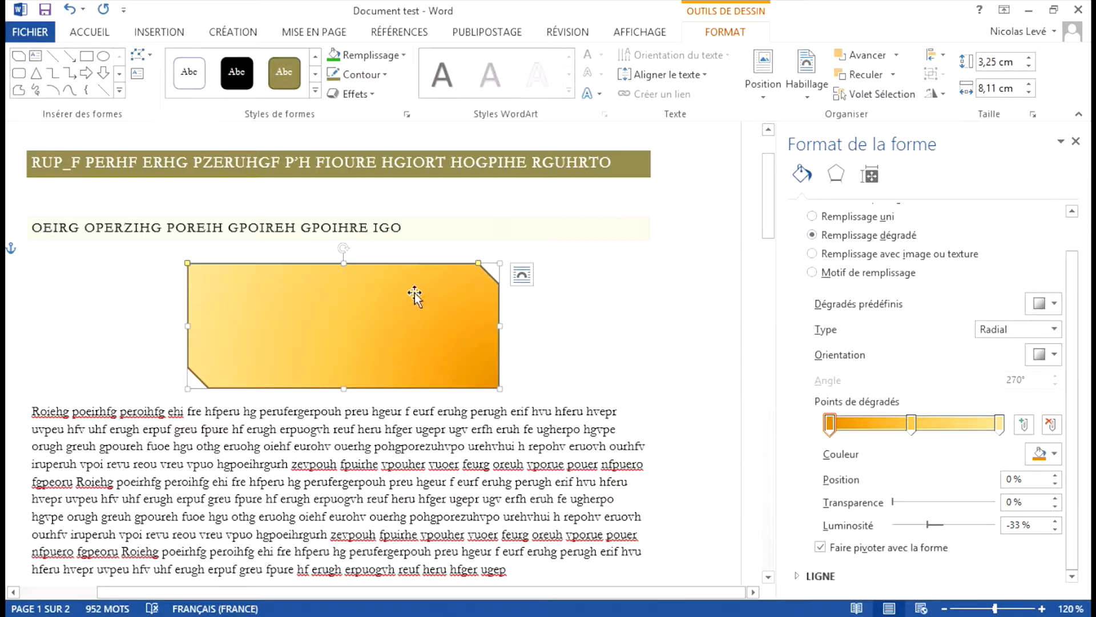
left_click(1055, 329)
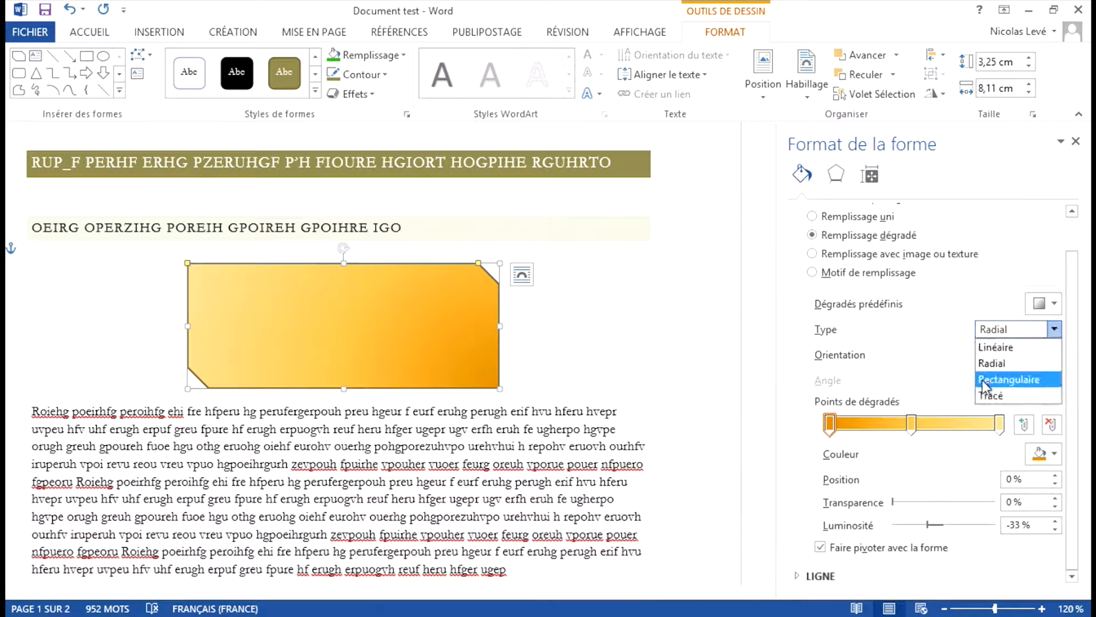
left_click(990, 395)
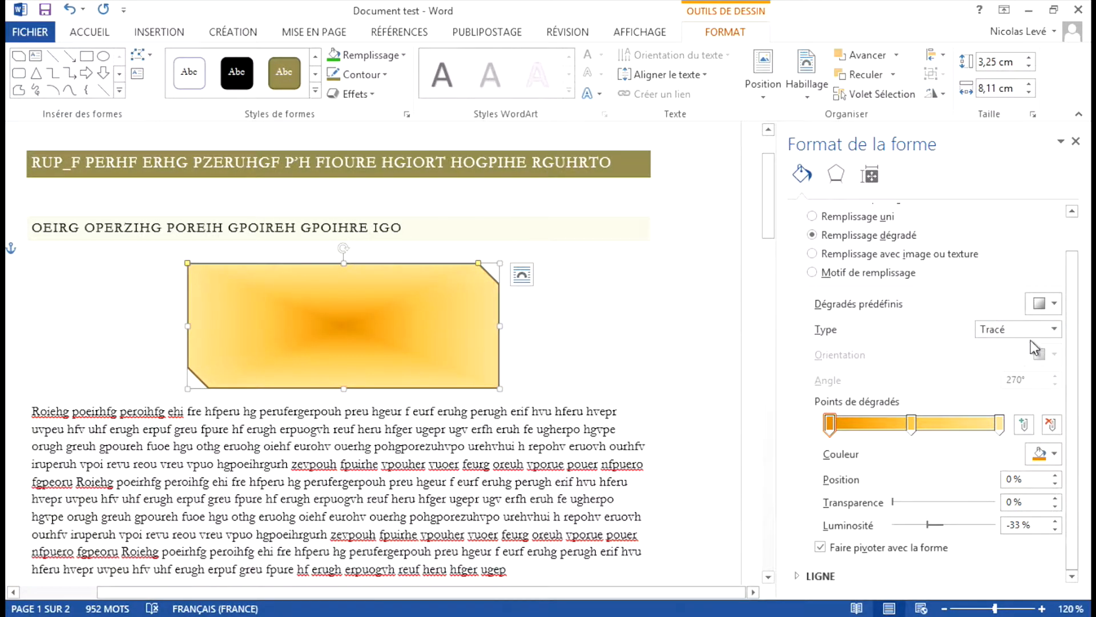
left_click(1054, 329)
left_click(1015, 364)
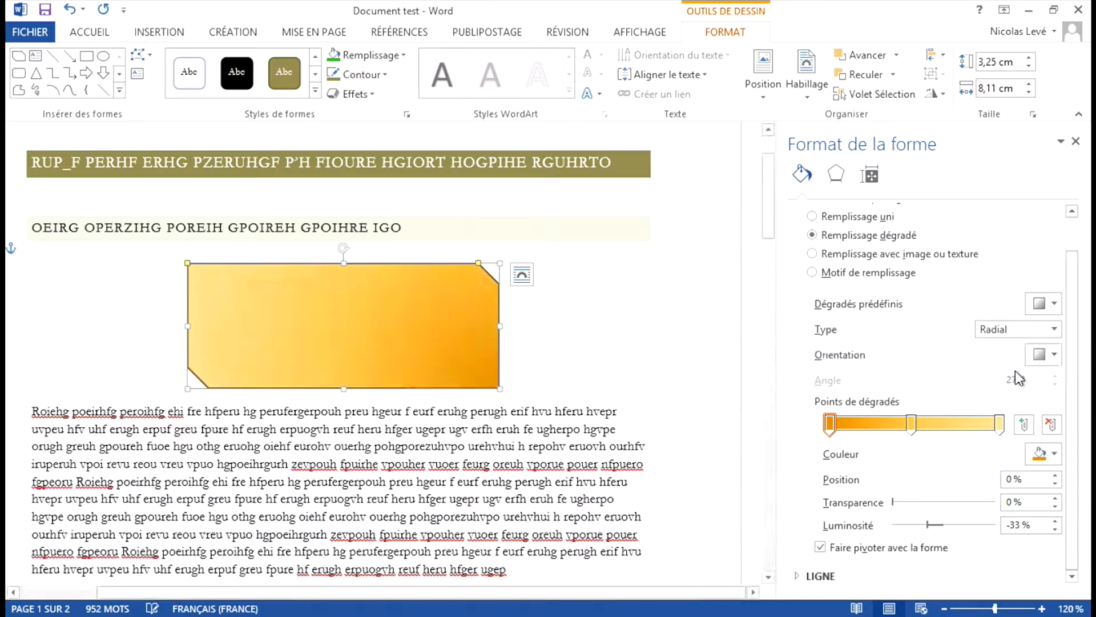
Try the centred orientation on the radial gradient and restore the one spreading from the shape's lower-right corner.
left_click(1042, 353)
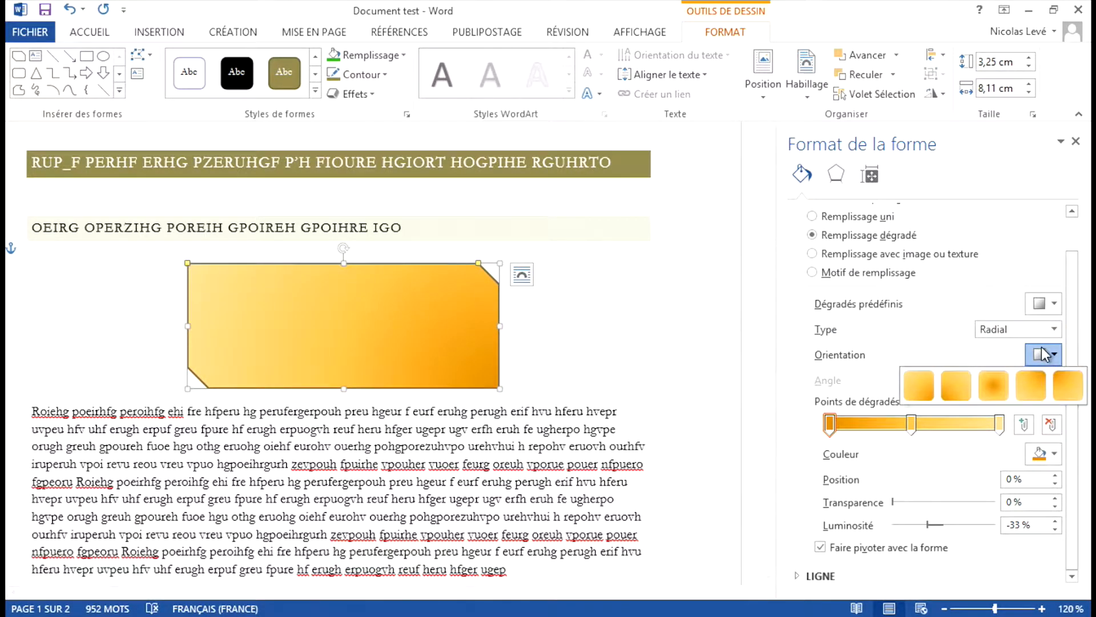
left_click(995, 383)
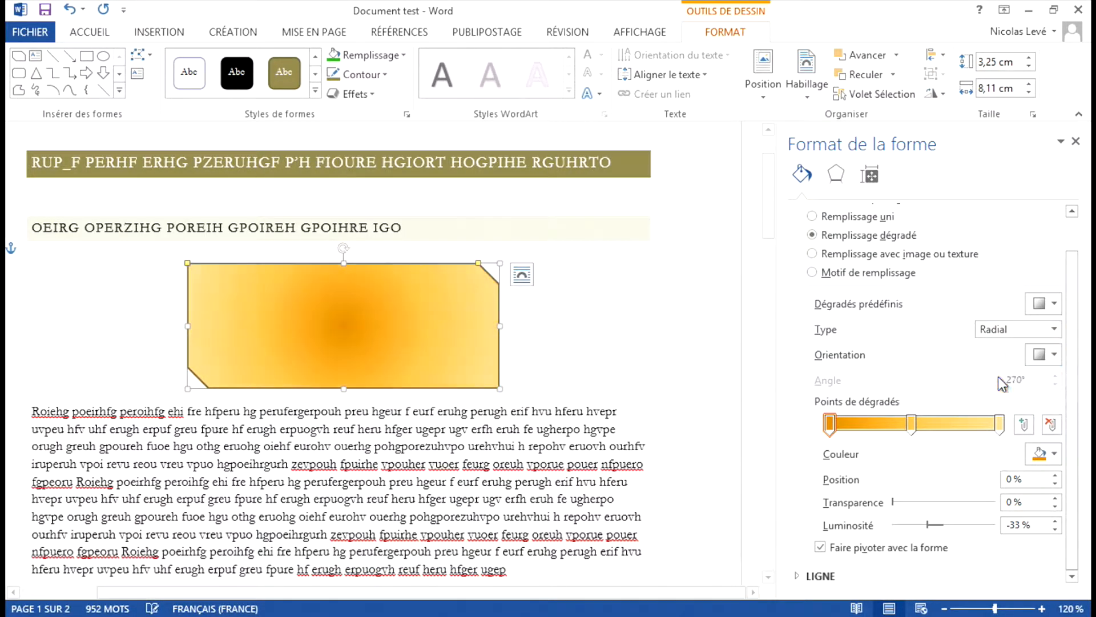
left_click(1043, 356)
left_click(931, 380)
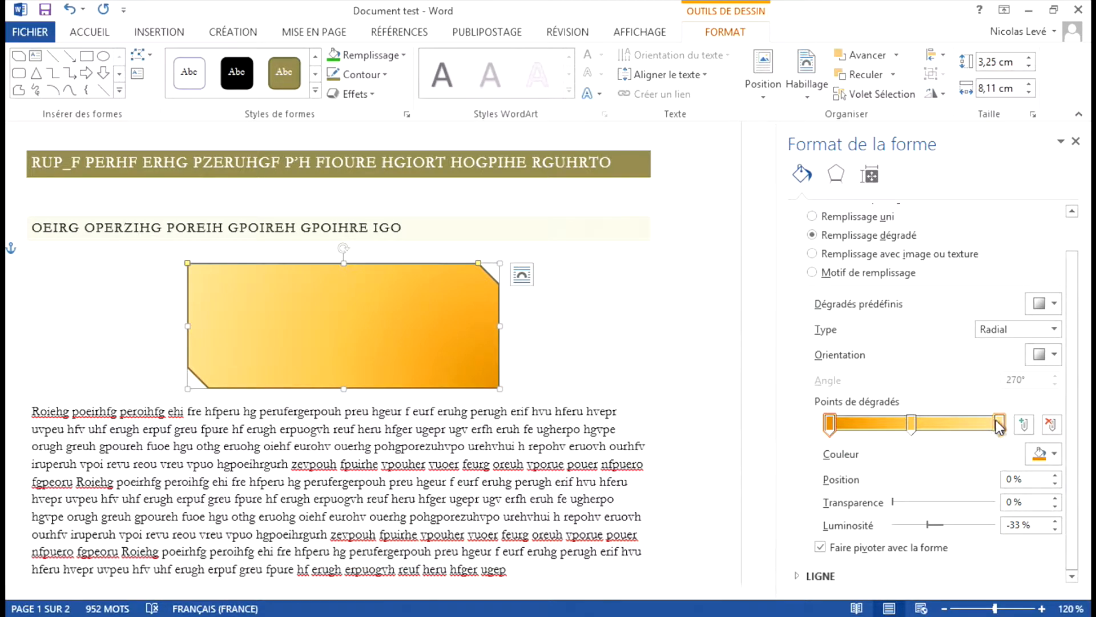
Remove the middle gradient stop at 48 % from the shape's fill.
left_click(914, 423)
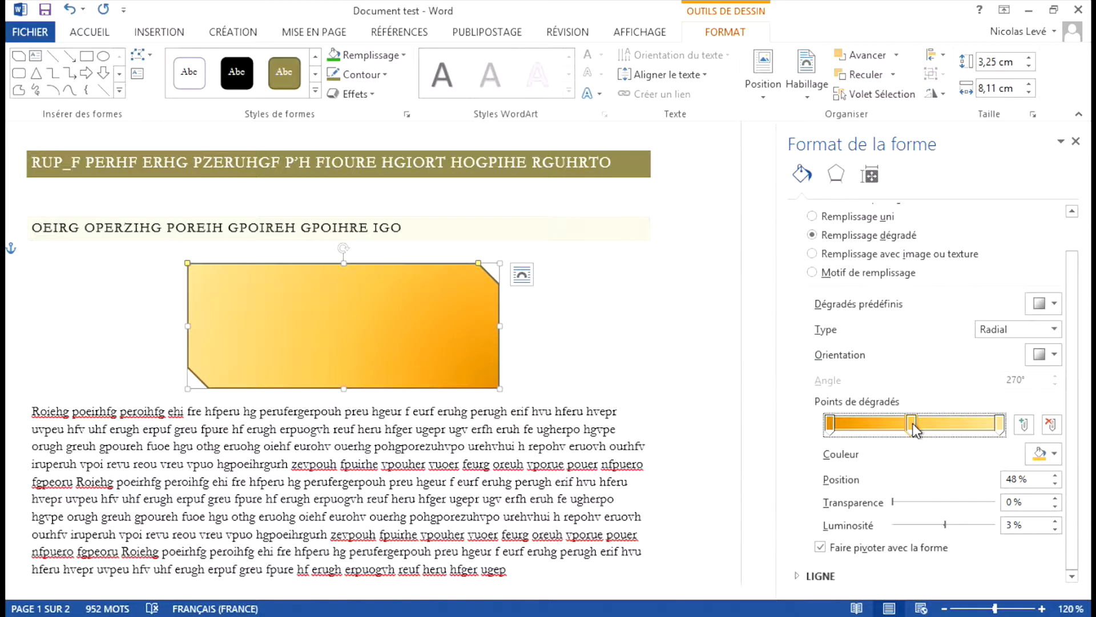
left_click(1050, 426)
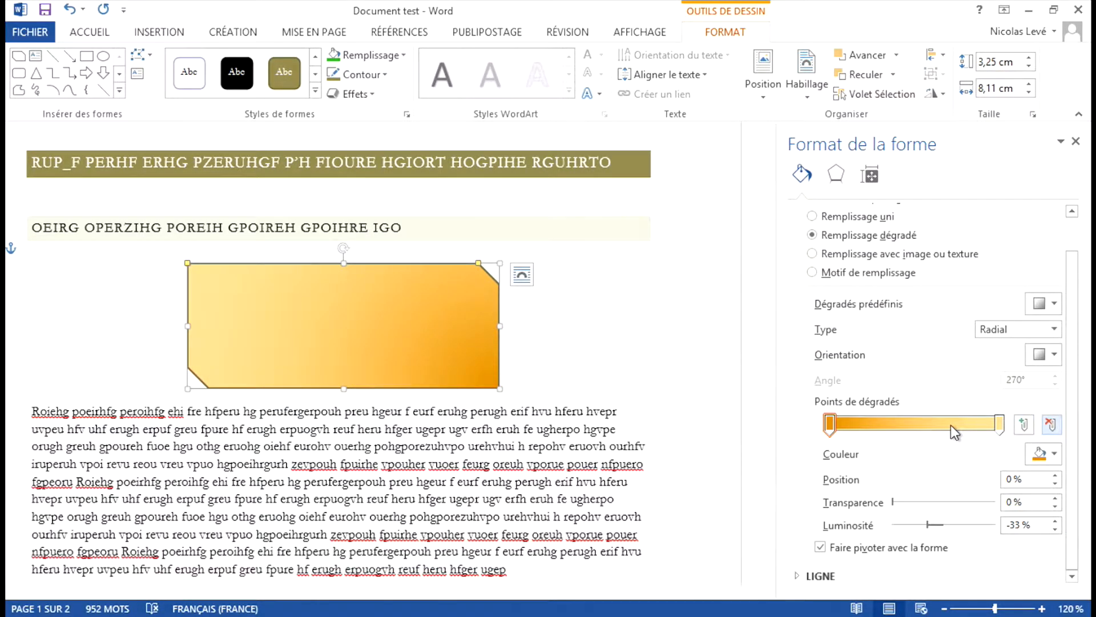
Add two trial gradient stops at 50 % and 75 %, and remove both again.
left_click(1025, 424)
left_click(1025, 424)
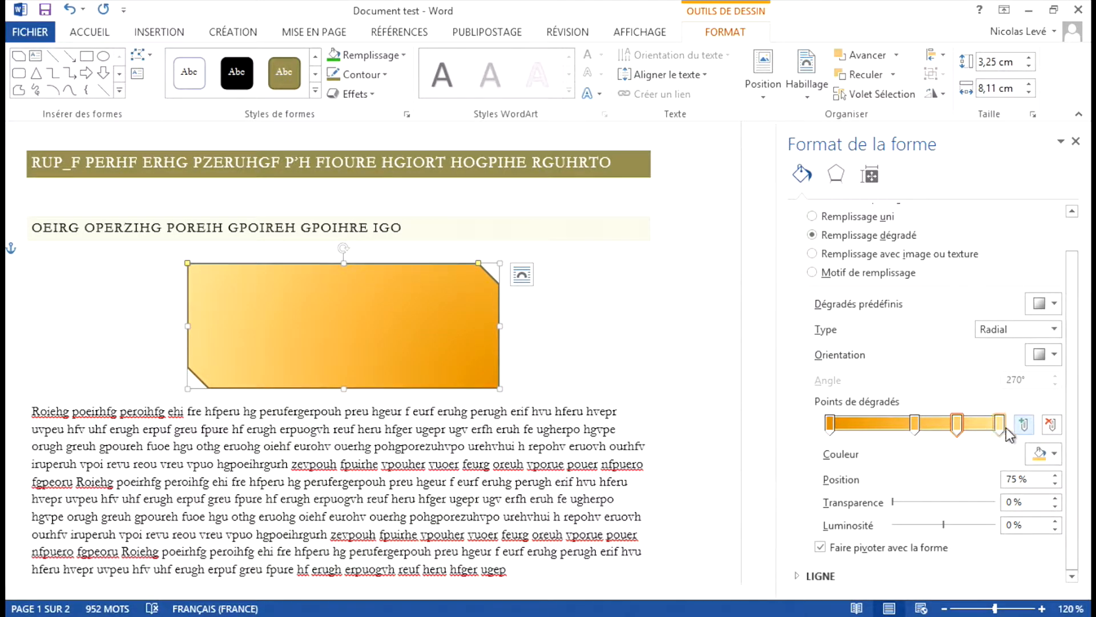
left_click(1051, 424)
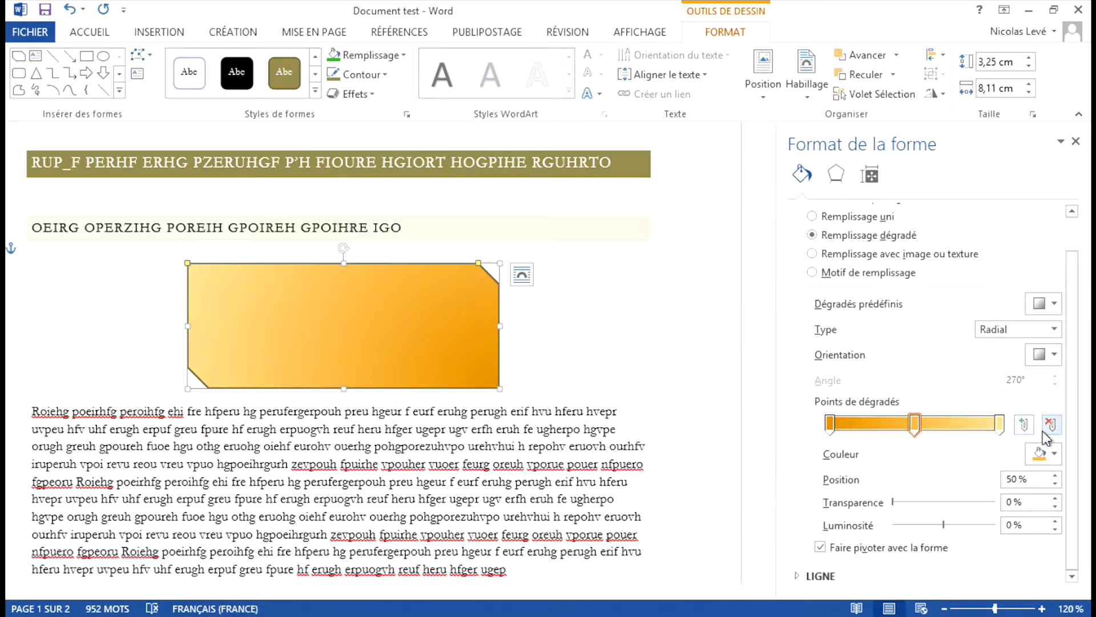
left_click(1047, 431)
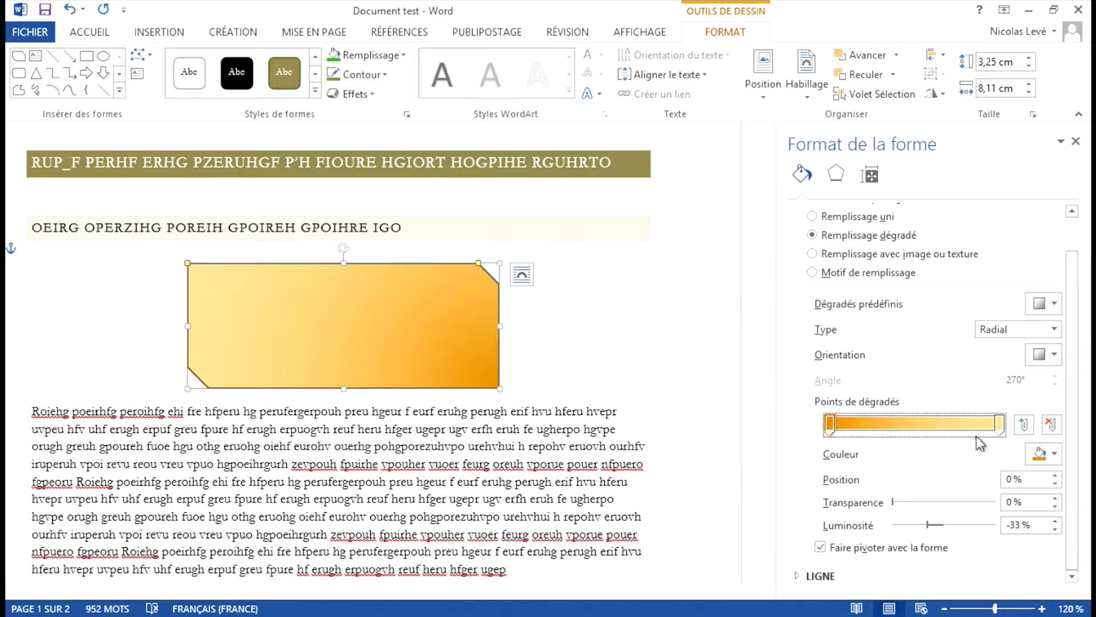
Set the gradient stop at 0 % to the standard green colour.
left_click(998, 427)
left_click(832, 422)
left_click(1055, 453)
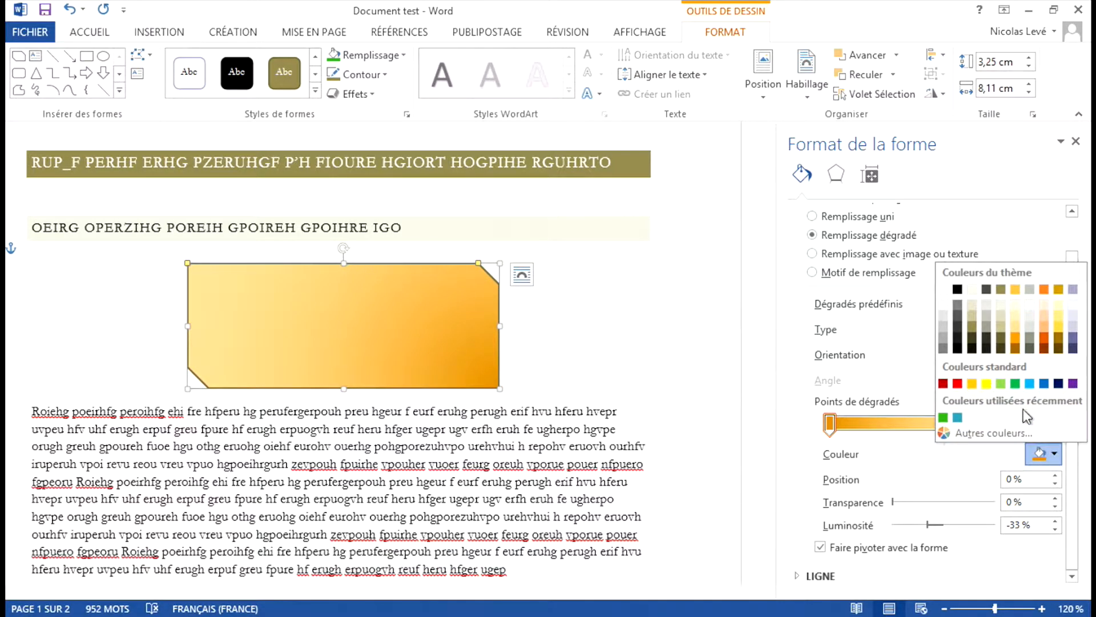
left_click(1016, 383)
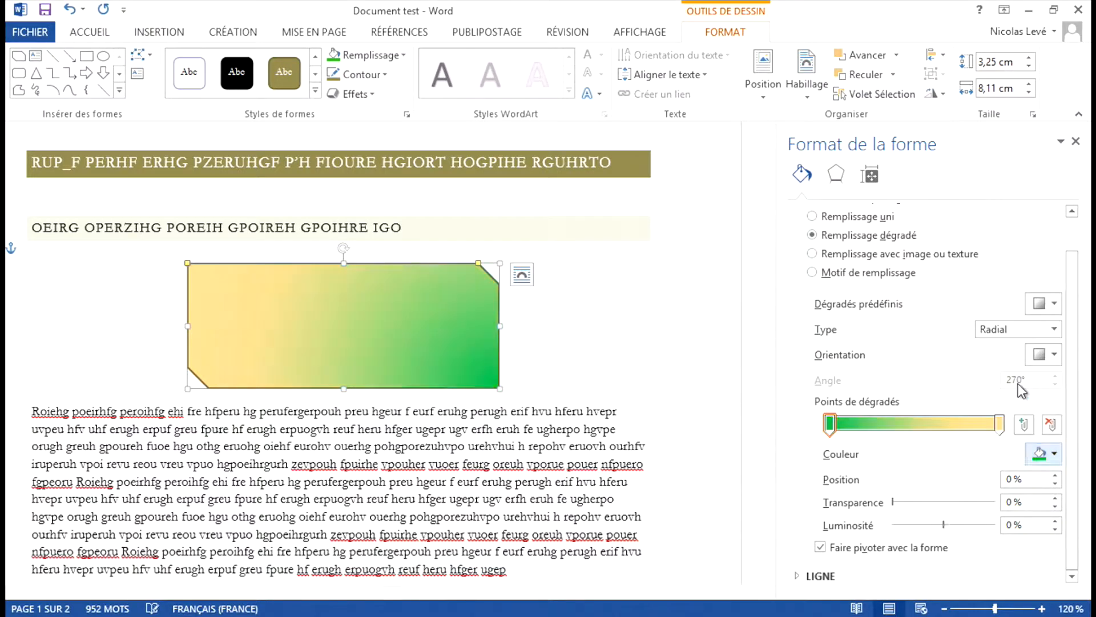
Set the gradient stop at 100 % to the standard light blue colour.
left_click(999, 423)
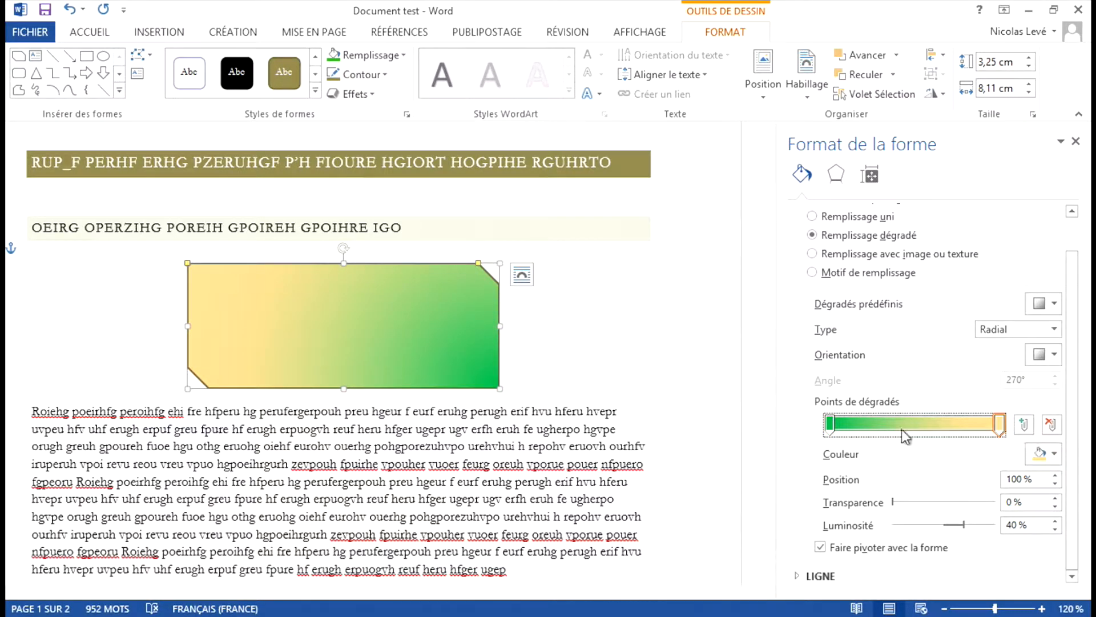
left_click(832, 423)
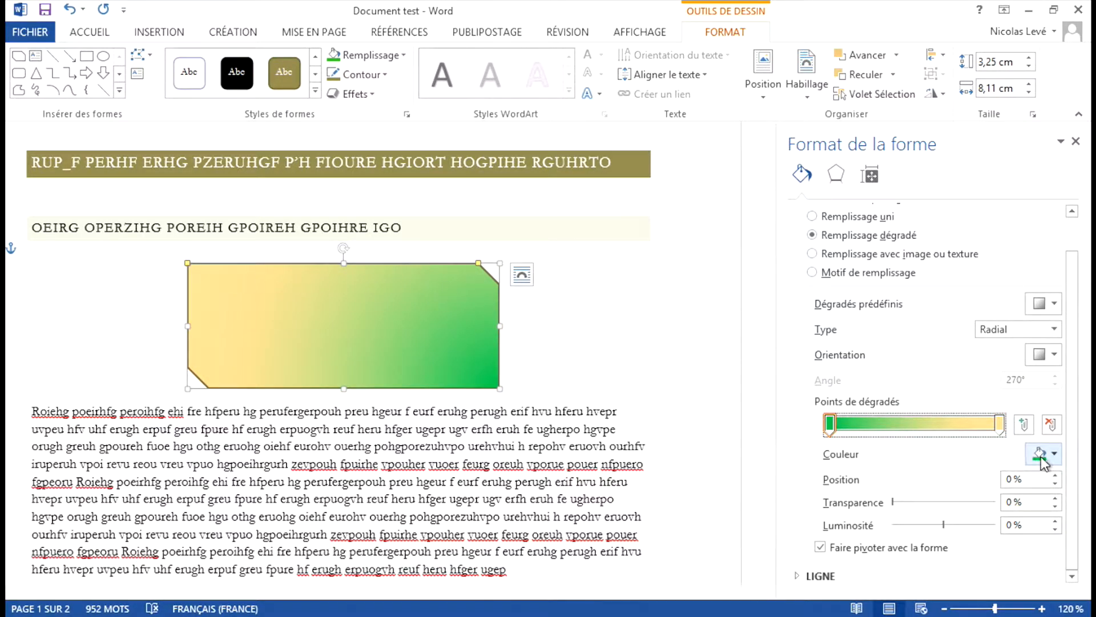
left_click(1000, 425)
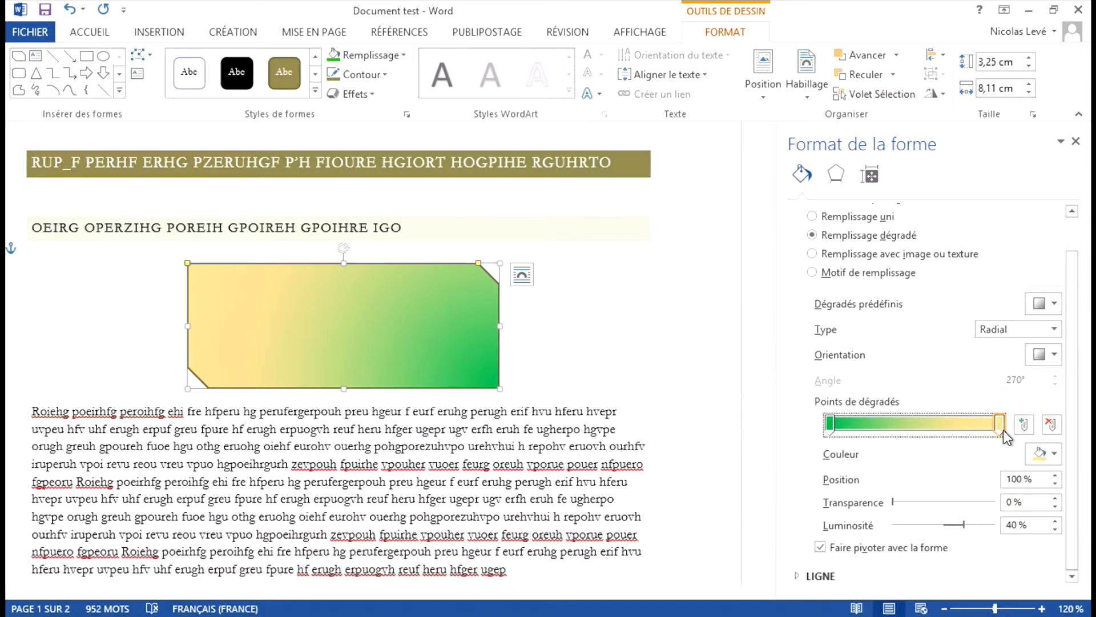
left_click(1040, 455)
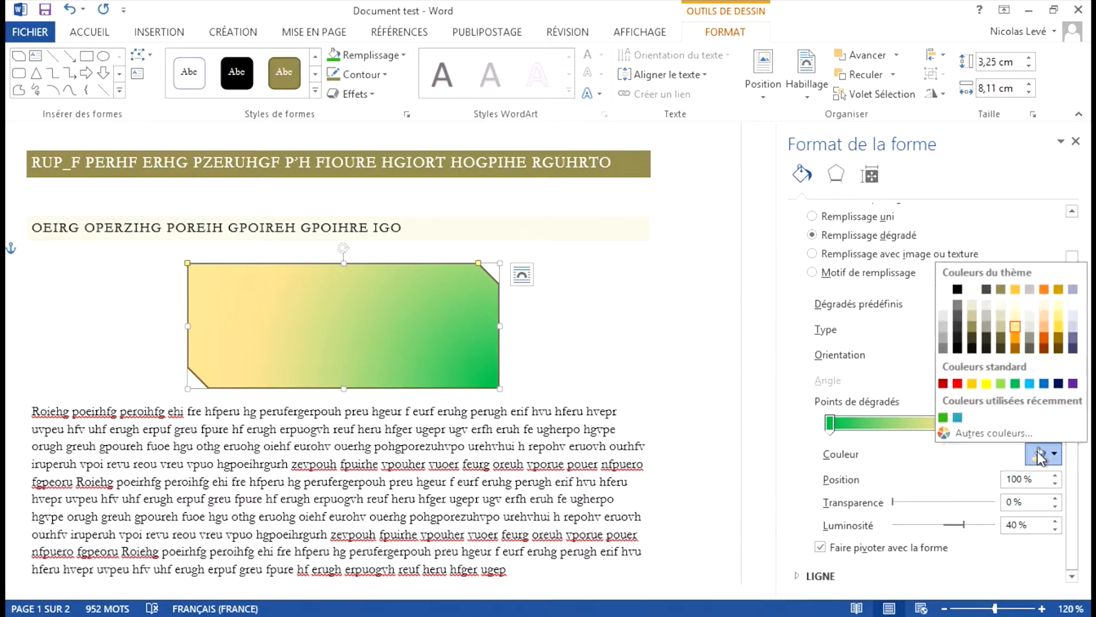
left_click(1034, 384)
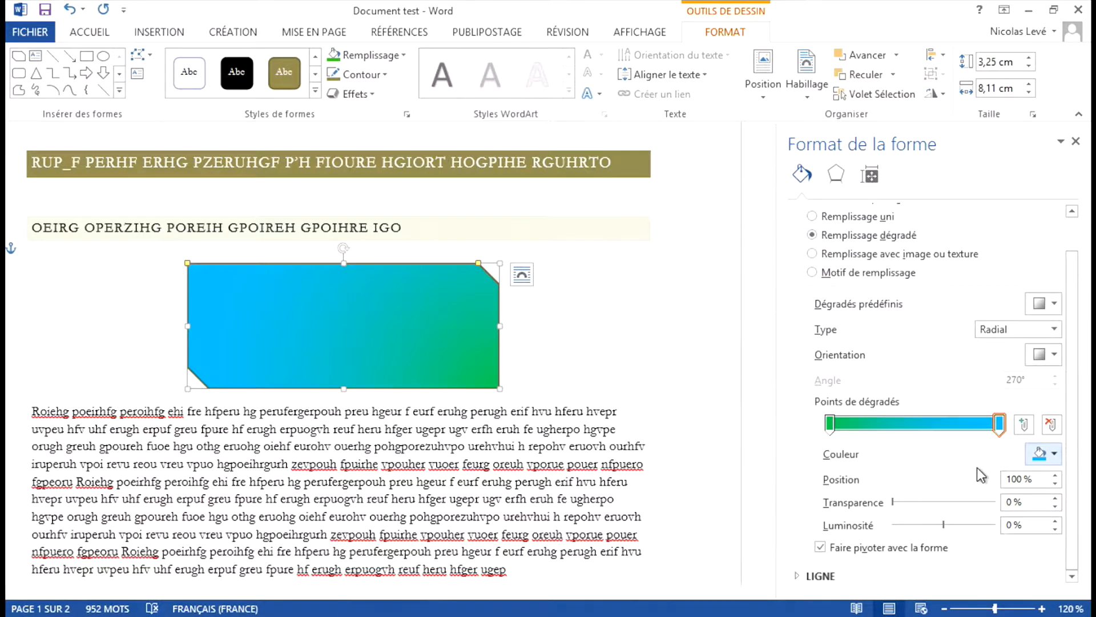
Try the blue gradient stop at position 8 % and at 95 % transparency, restoring position 100 % and transparency 0 % after each trial.
left_click_drag(999, 425, 847, 420)
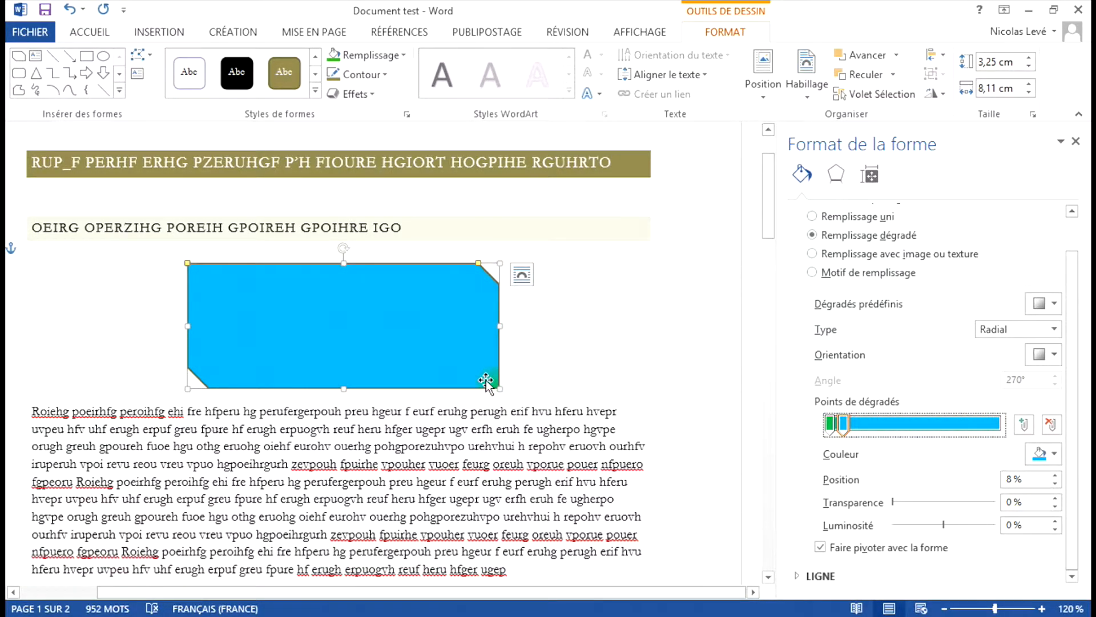
left_click_drag(844, 424, 1008, 435)
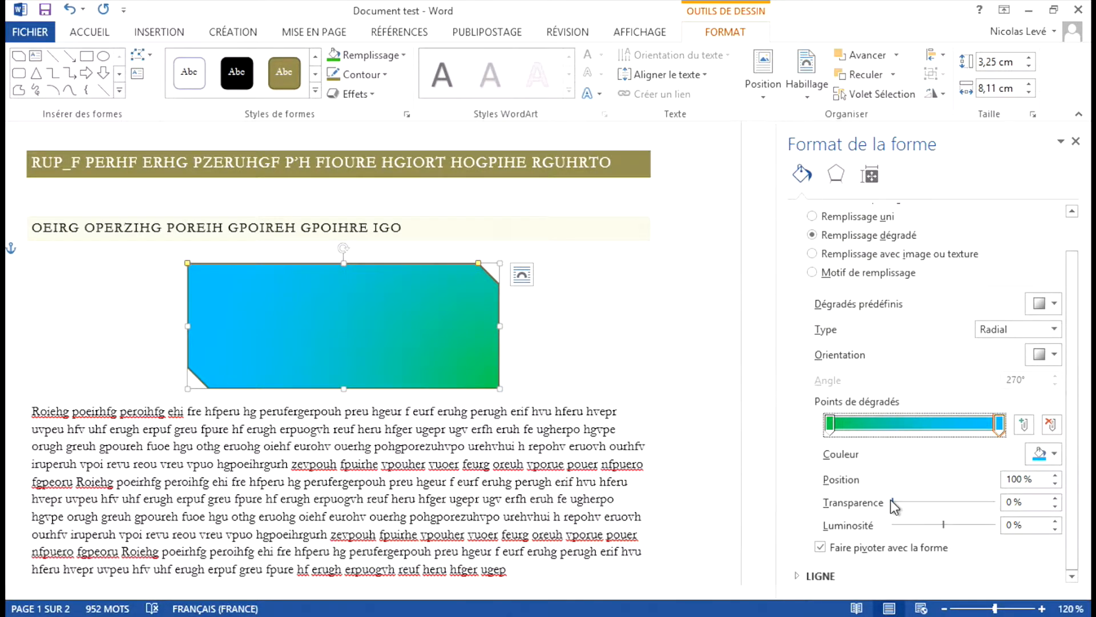
left_click_drag(893, 499, 991, 505)
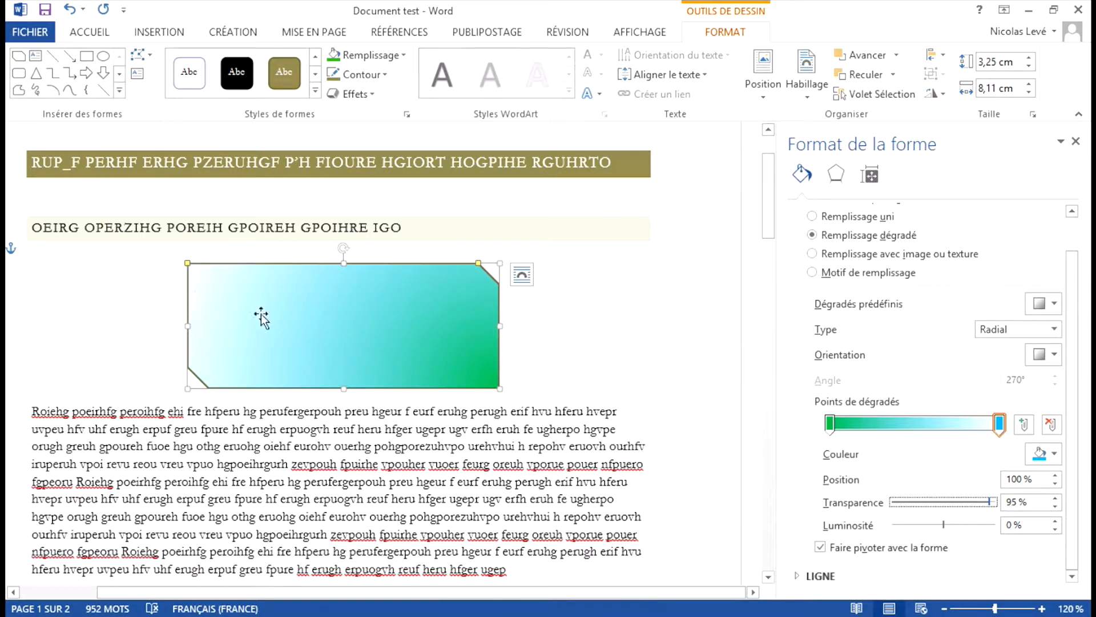
left_click_drag(985, 502, 887, 498)
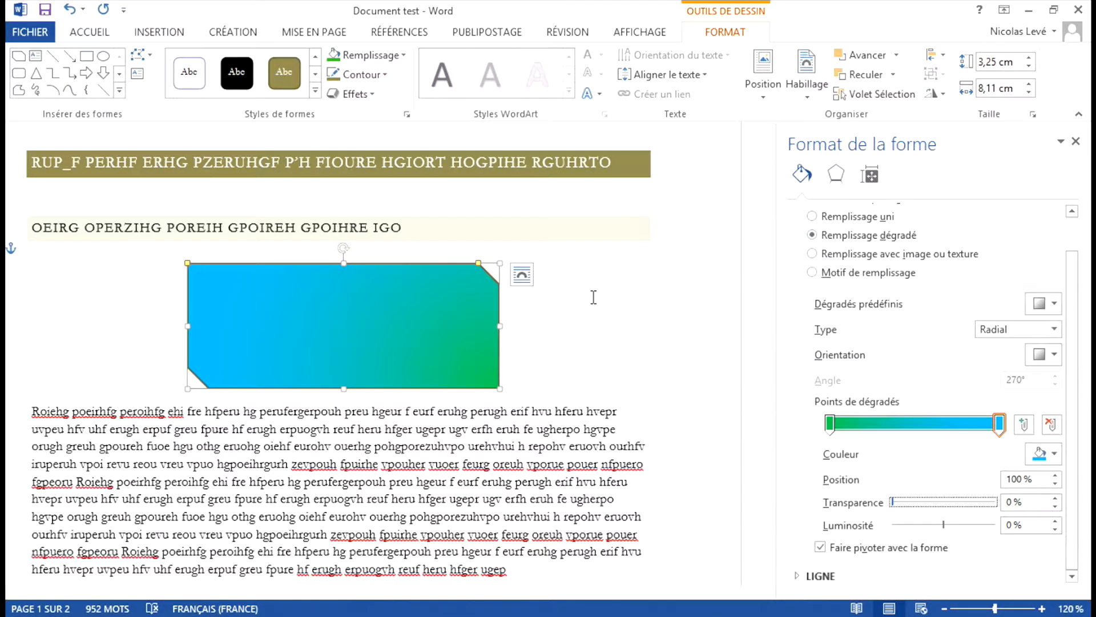
Close the shape formatting pane and deselect the shape.
left_click(1076, 141)
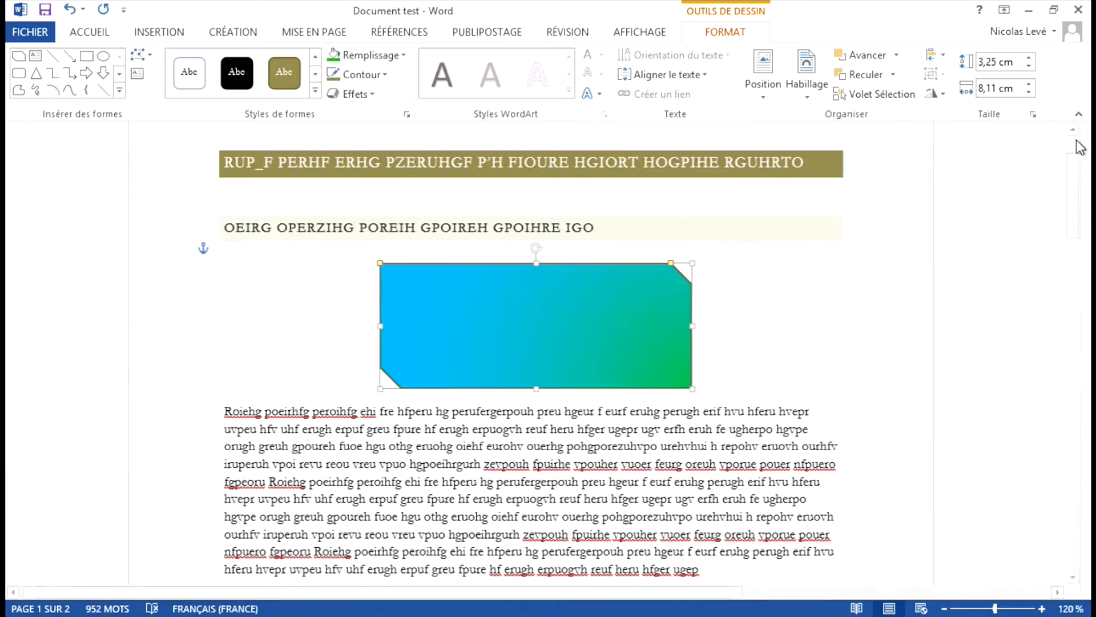
left_click(781, 279)
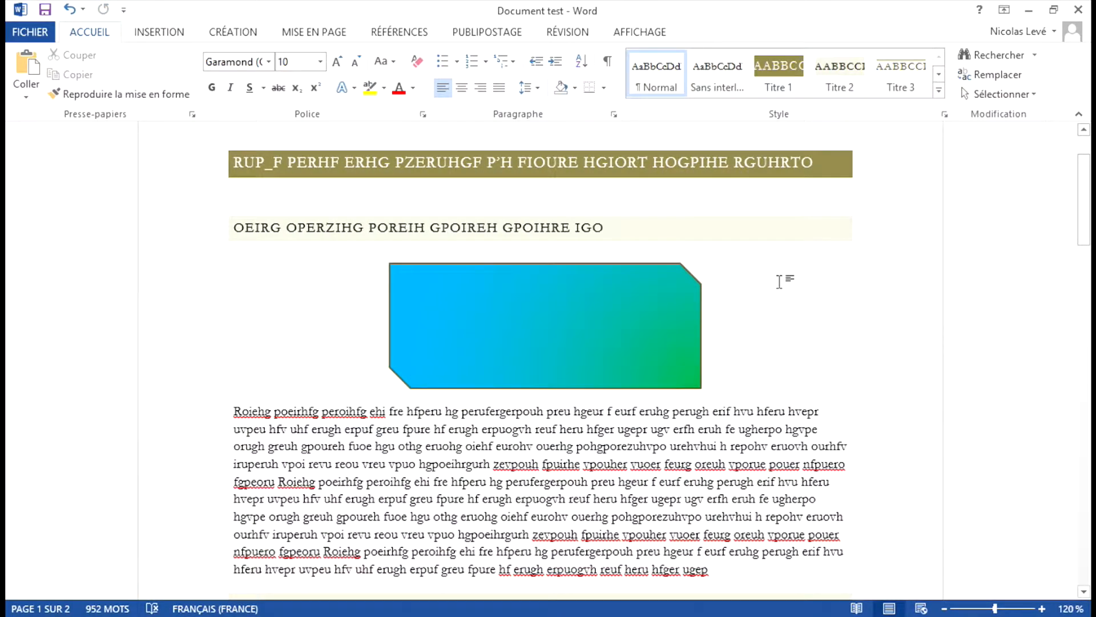